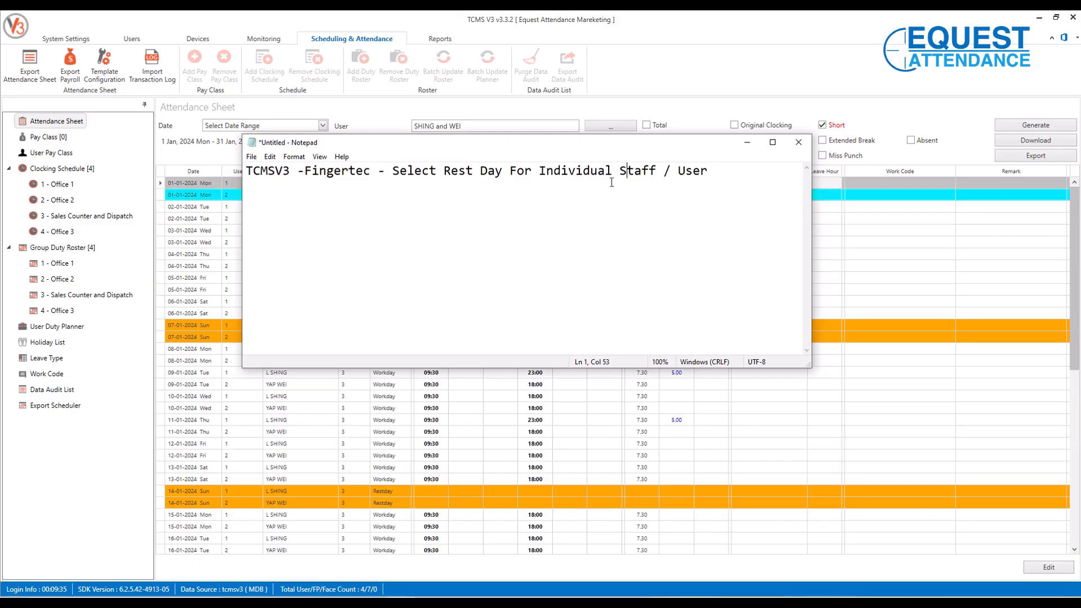
Step: Switch to TCMS V3, look through the January 2024 attendance sheet, and open the User Duty Planner
{"action": "left_click", "coordinate": [638, 86]}
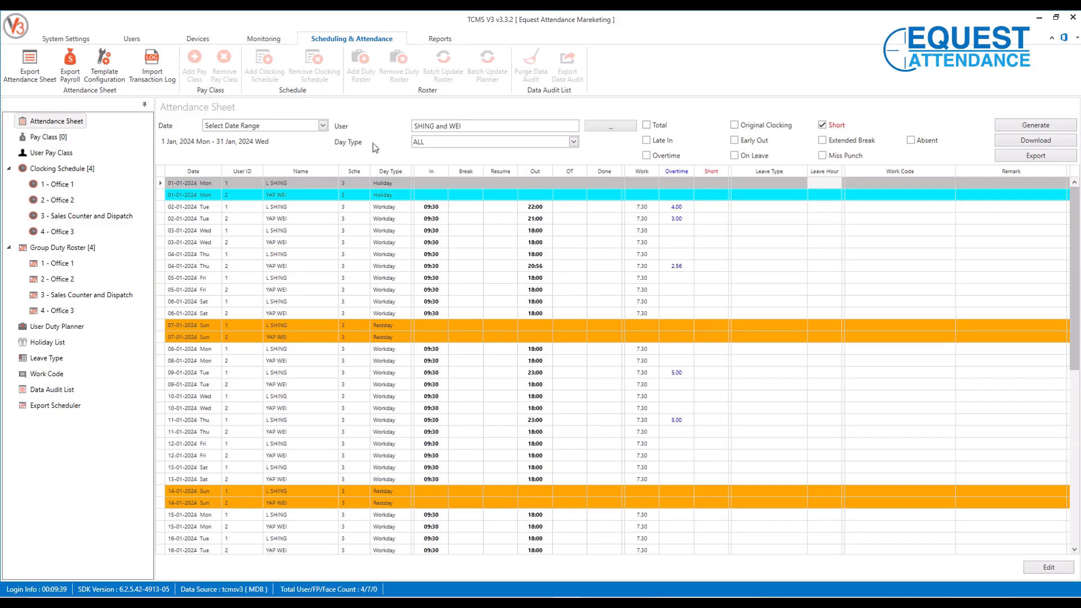
{"action": "left_click", "coordinate": [514, 267]}
{"action": "scroll", "coordinate": [517, 272], "scroll_direction": "down", "scroll_amount": 1}
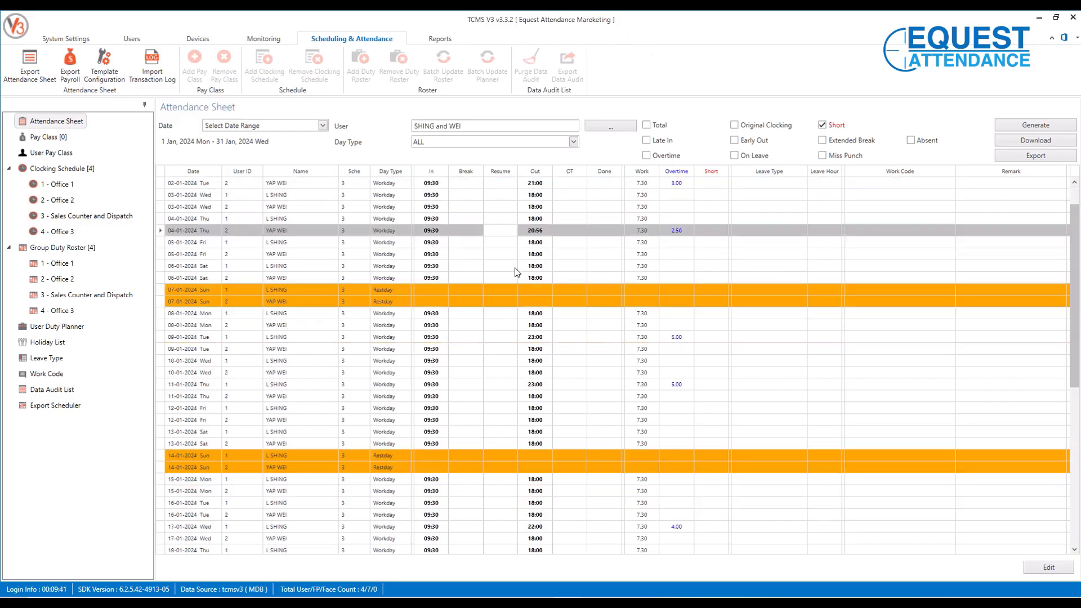
{"action": "scroll", "coordinate": [516, 273], "scroll_direction": "down", "scroll_amount": 3}
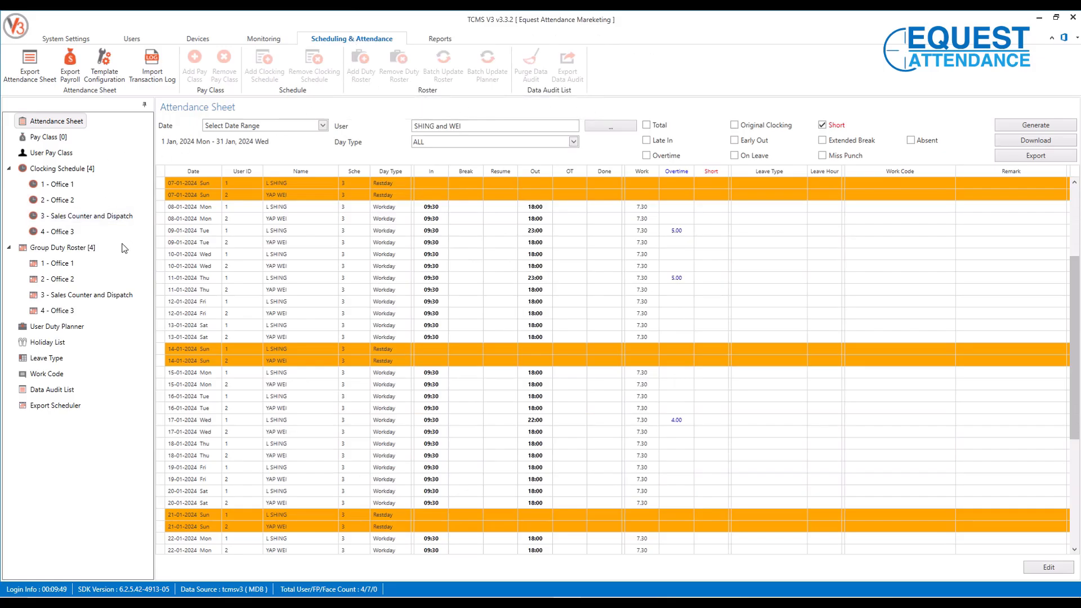
{"action": "left_click", "coordinate": [66, 331]}
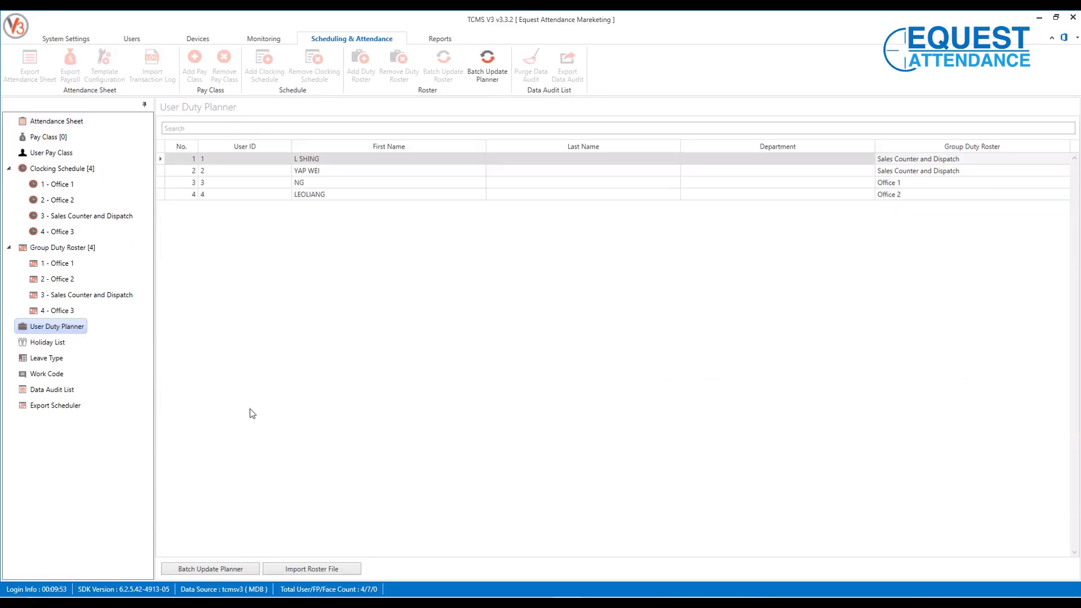
Step: Switch to Notepad and add the line "1. User Duty Planner" below the title, separated by a blank line
{"action": "key", "text": "alt+Tab"}
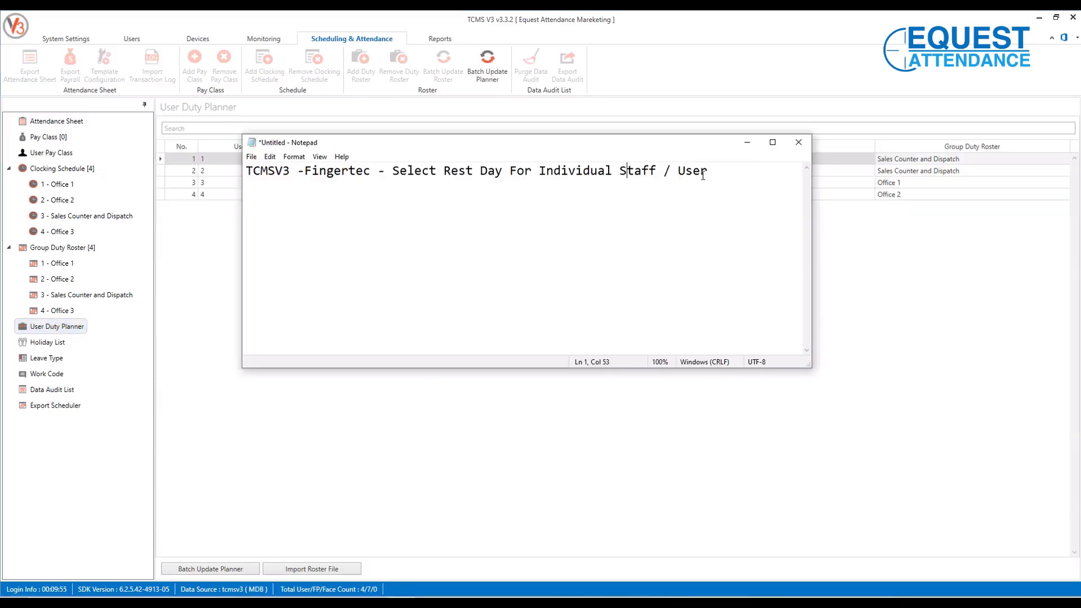
{"action": "left_click", "coordinate": [752, 172]}
{"action": "key", "text": "Return"}
{"action": "key", "text": "Return"}
{"action": "type", "text": "1. User Duty Pla"}
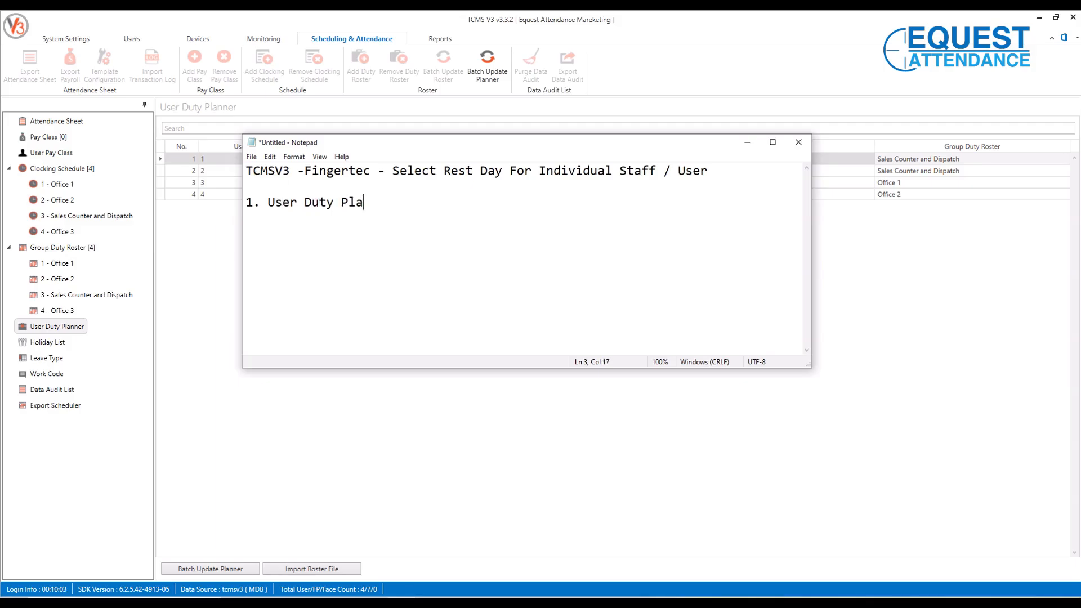
{"action": "type", "text": "ner"}
{"action": "key", "text": "BackSpace"}
{"action": "key", "text": "BackSpace"}
{"action": "type", "text": "ner"}
{"action": "left_click", "coordinate": [405, 201]}
Step: Return to the User Duty Planner in TCMS V3 and look over the listed users and their group duty rosters
{"action": "left_click", "coordinate": [69, 326]}
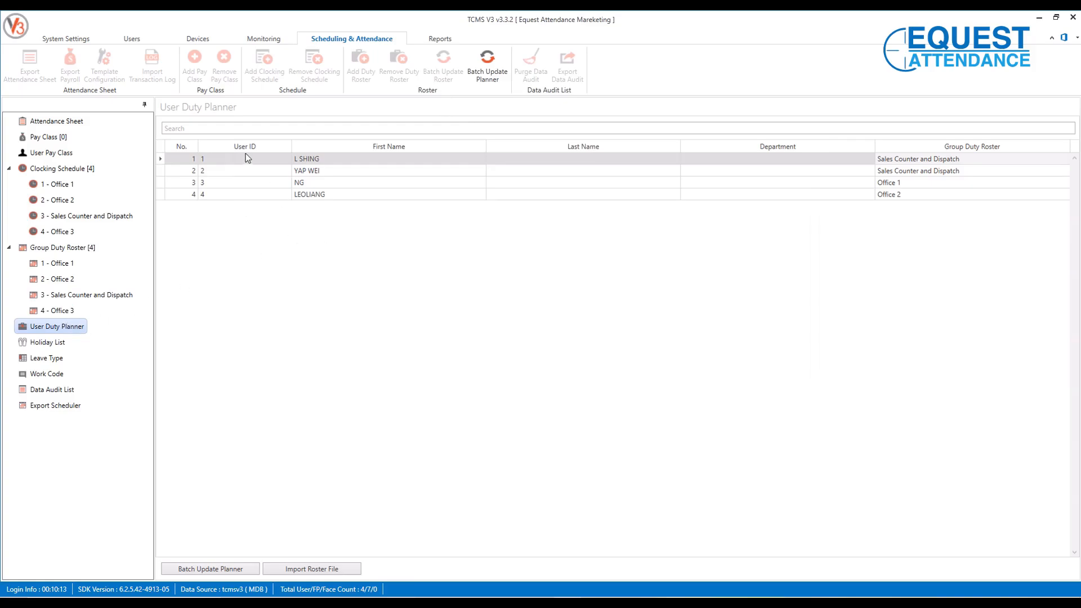
{"action": "left_click", "coordinate": [200, 129]}
{"action": "left_click", "coordinate": [308, 183]}
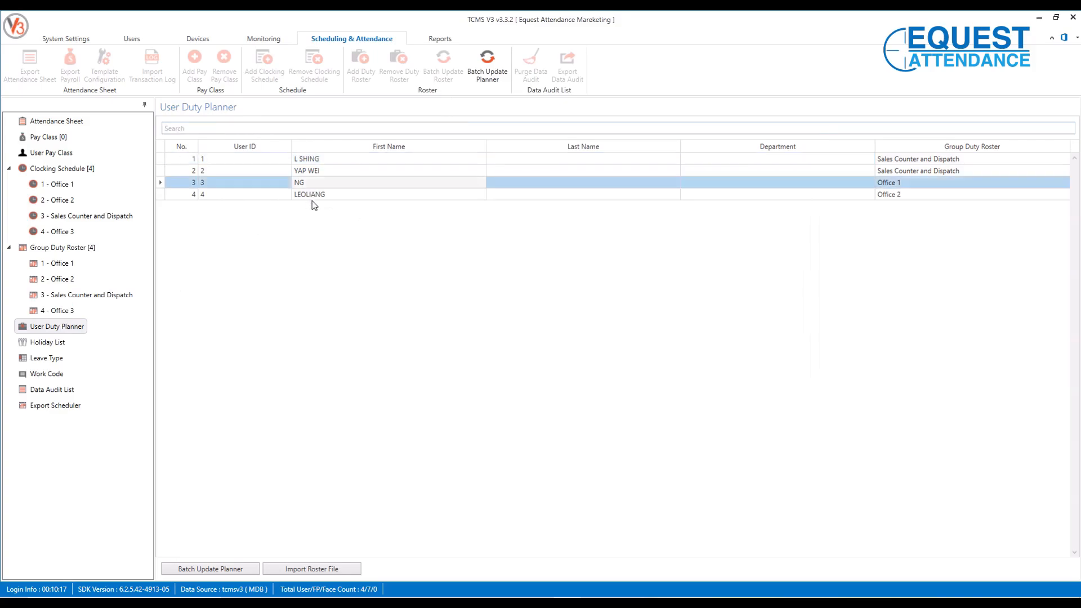
{"action": "left_click", "coordinate": [312, 197]}
{"action": "left_click", "coordinate": [322, 179]}
{"action": "left_click", "coordinate": [325, 168]}
{"action": "left_click", "coordinate": [325, 160]}
{"action": "left_click", "coordinate": [325, 173]}
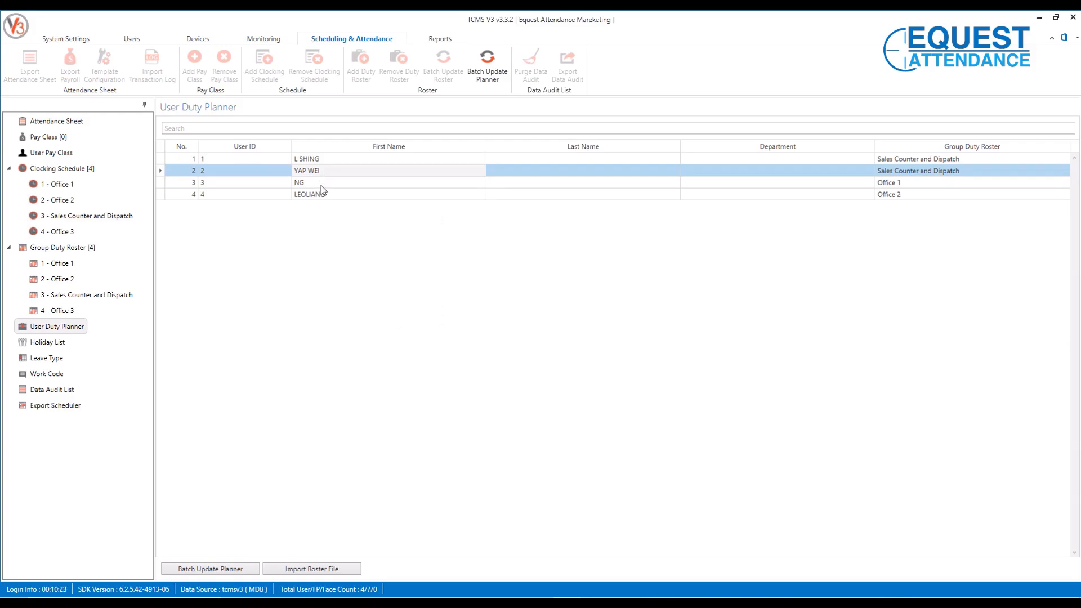
{"action": "left_click", "coordinate": [321, 183]}
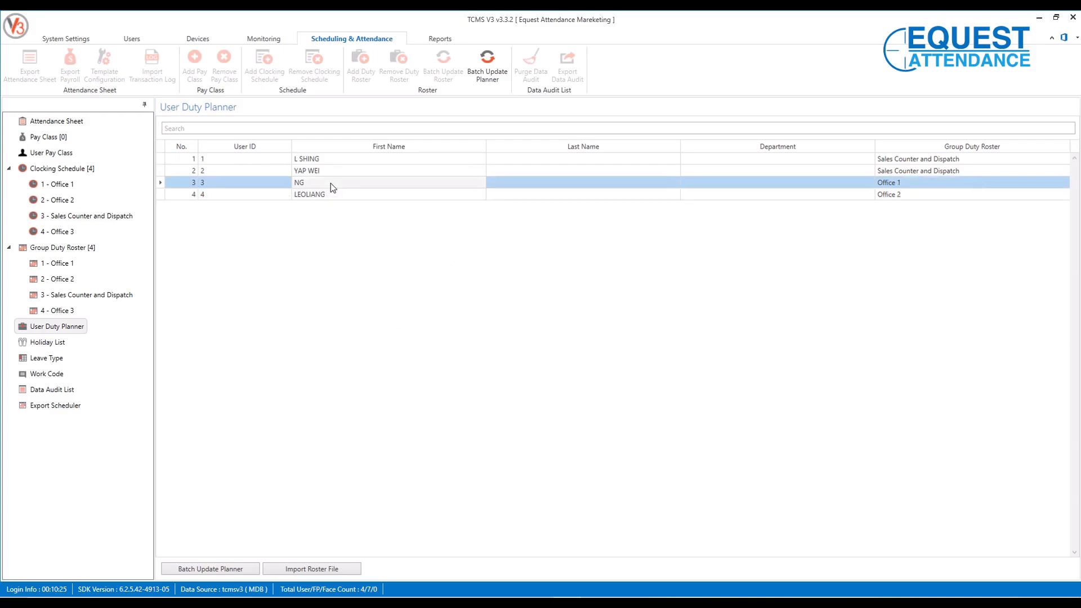
{"action": "left_click", "coordinate": [331, 171]}
Step: Search the planner's user list for user ID 4 and for 3, and clear the search
{"action": "left_click", "coordinate": [232, 130]}
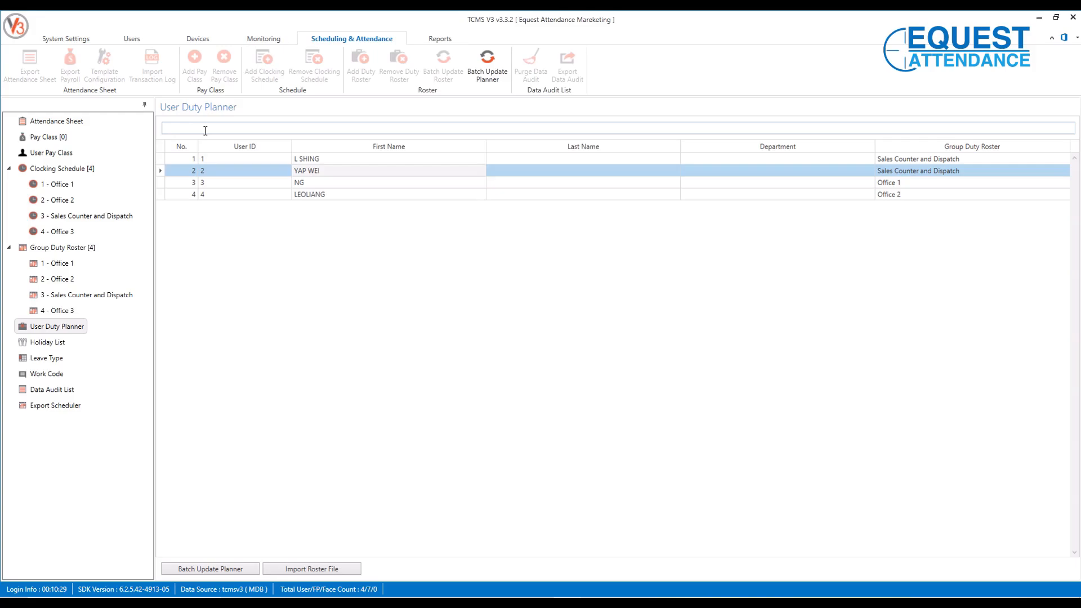
{"action": "type", "text": "4"}
{"action": "key", "text": "BackSpace"}
{"action": "type", "text": "3"}
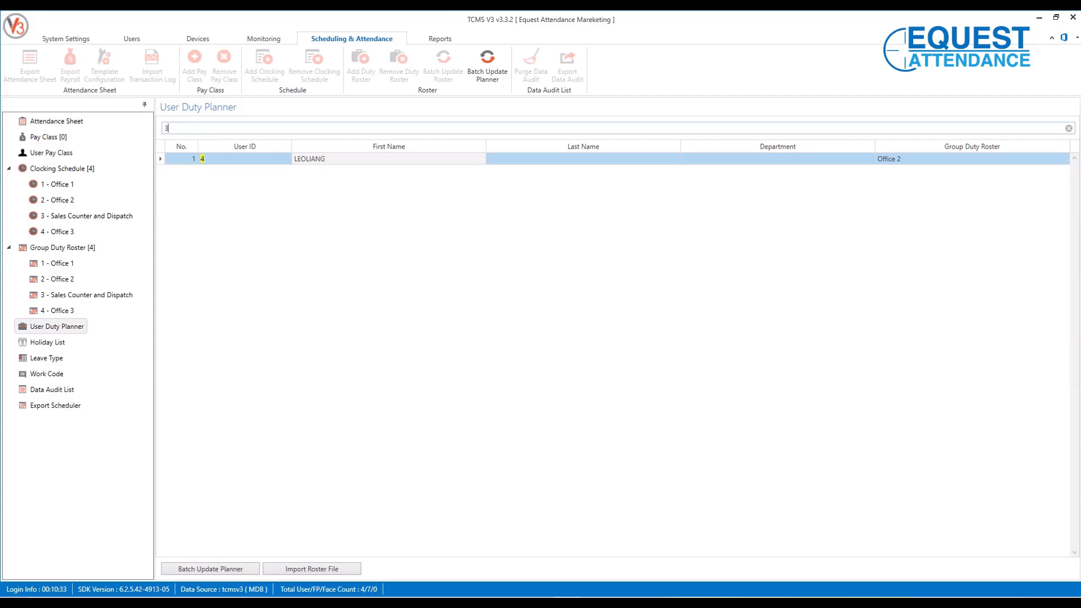
{"action": "key", "text": "BackSpace"}
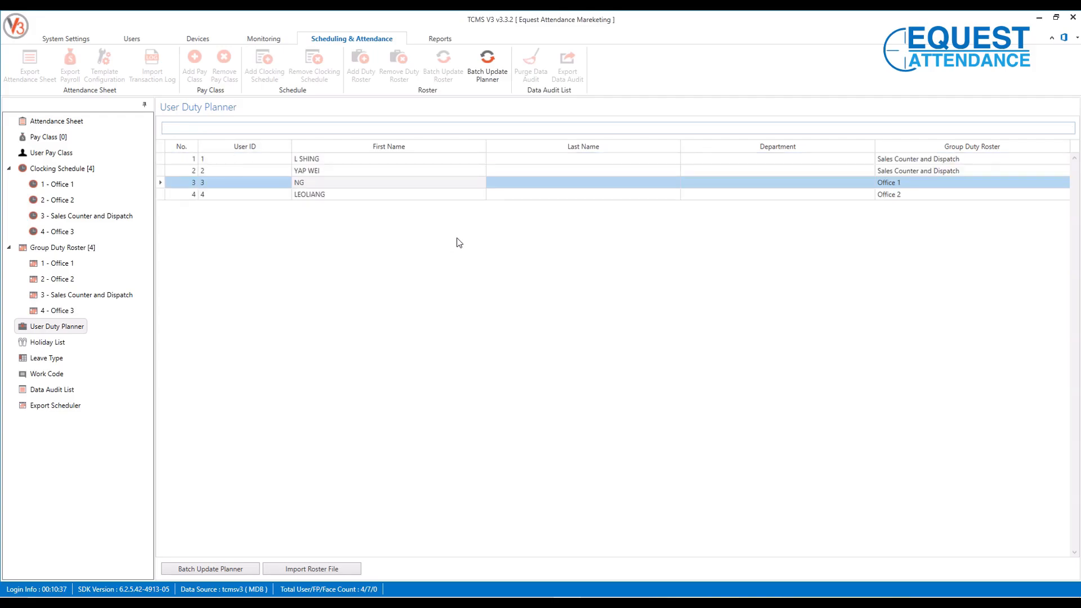
Step: Open the 2024 duty planner of user ID 1 and look over its August and October rows
{"action": "left_click", "coordinate": [387, 160]}
{"action": "left_click", "coordinate": [389, 173]}
{"action": "left_click", "coordinate": [387, 185]}
{"action": "left_click", "coordinate": [390, 195]}
{"action": "double_click", "coordinate": [365, 160]}
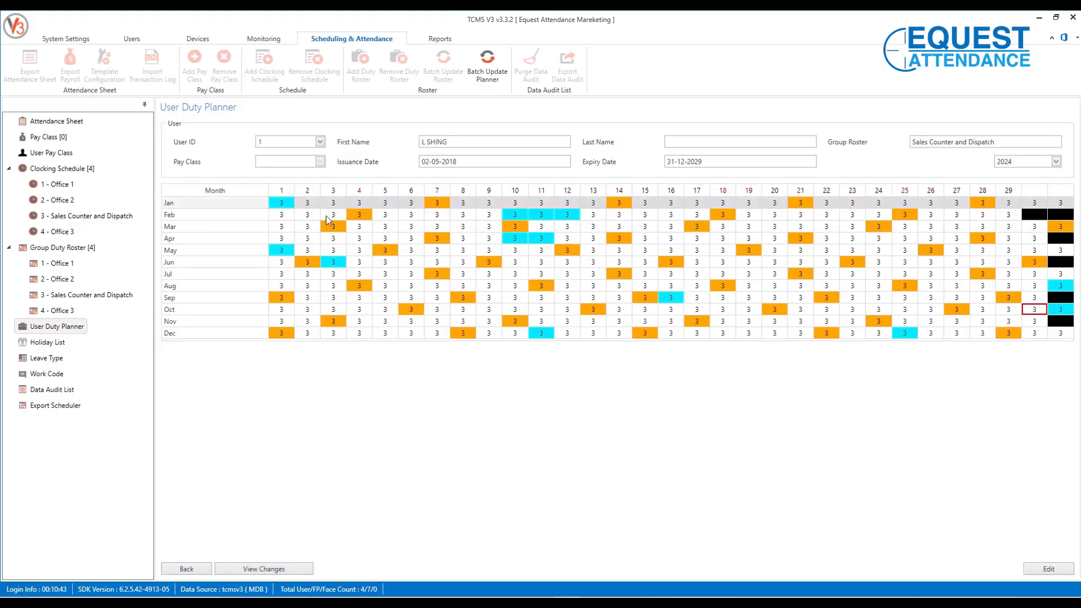
{"action": "left_click", "coordinate": [389, 253]}
{"action": "left_click", "coordinate": [362, 283]}
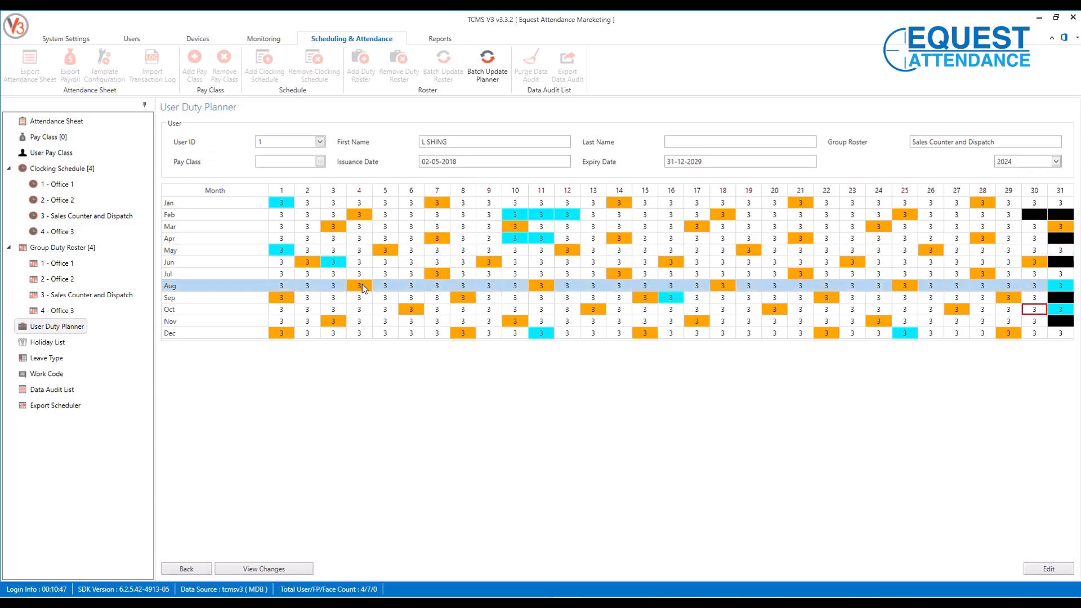
{"action": "left_click", "coordinate": [406, 311]}
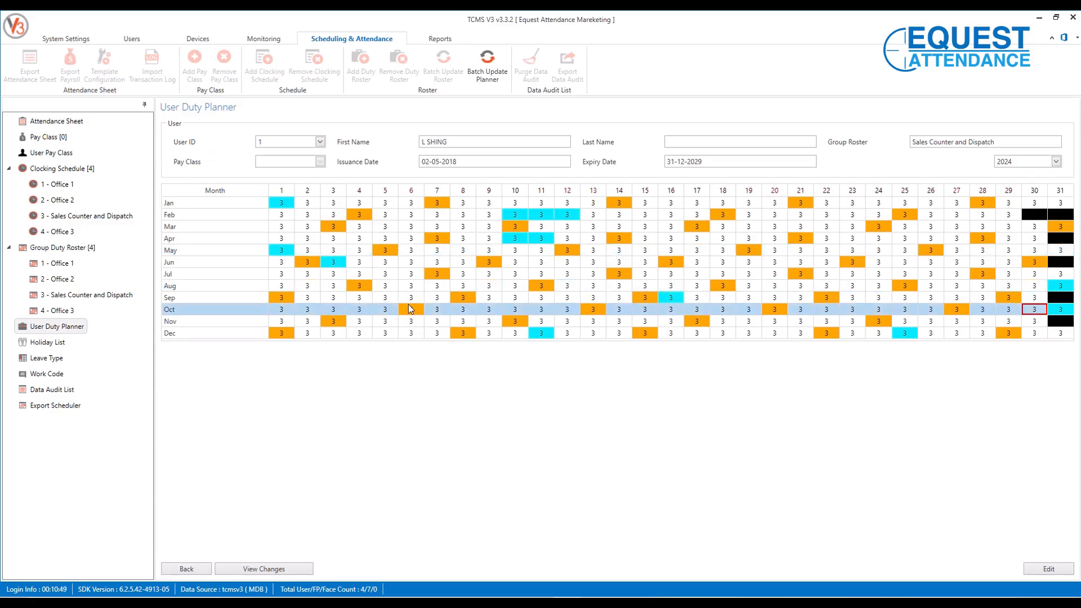
Step: Switch to Notepad and add the lines "2. Select user" and "3. Edit" to the instructions
{"action": "left_click", "coordinate": [402, 601]}
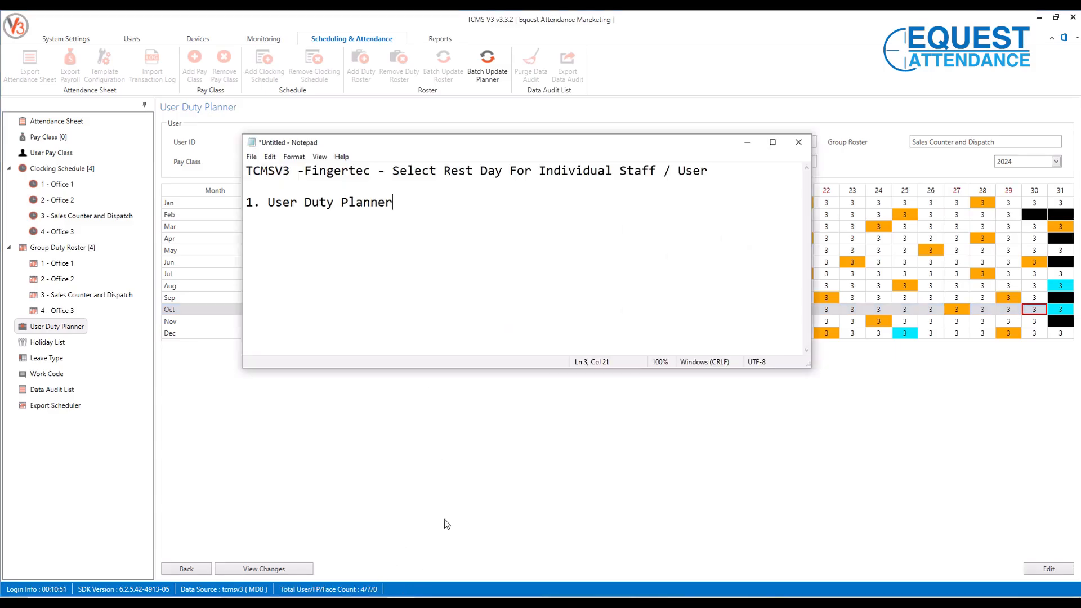
{"action": "key", "text": "Return"}
{"action": "type", "text": "2. Select user"}
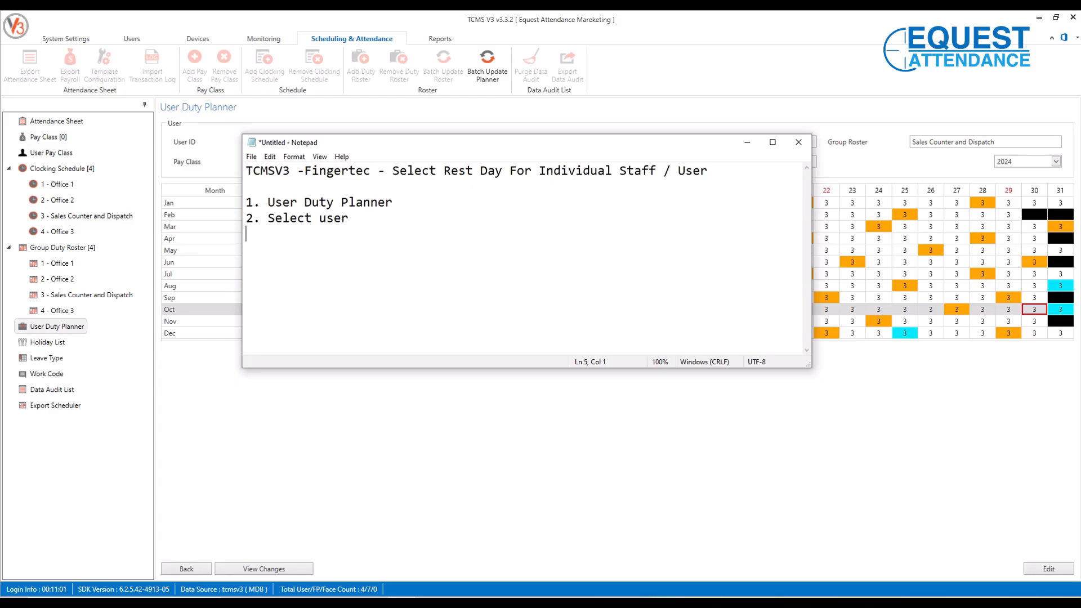
{"action": "type", "text": "3. Edit"}
Step: Return to TCMS V3 and start editing user ID 1's duty planner, selecting 9 October
{"action": "left_click", "coordinate": [397, 425]}
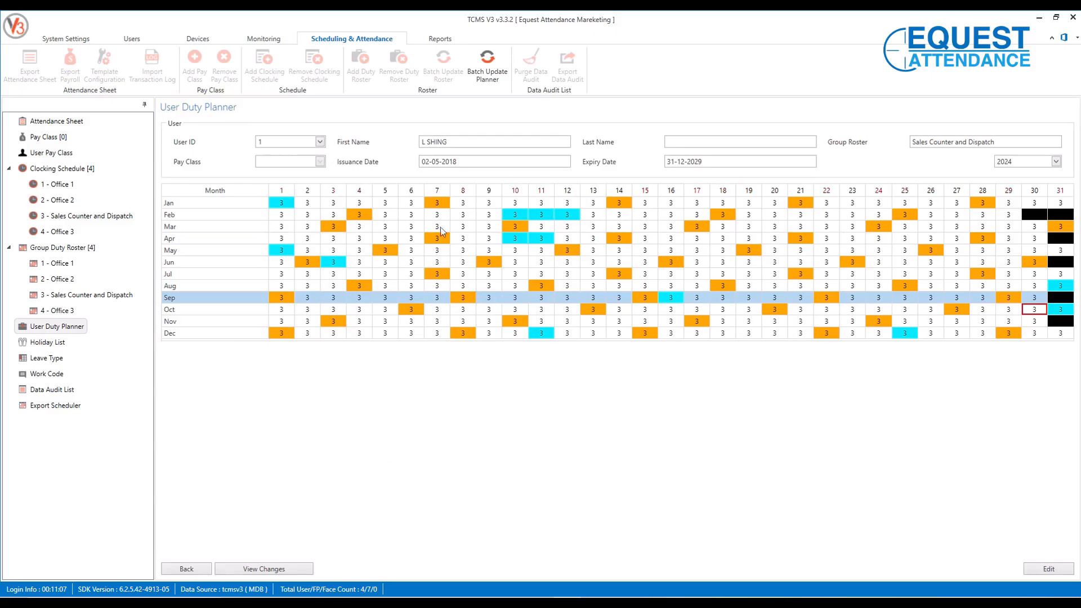
{"action": "left_click", "coordinate": [1048, 569]}
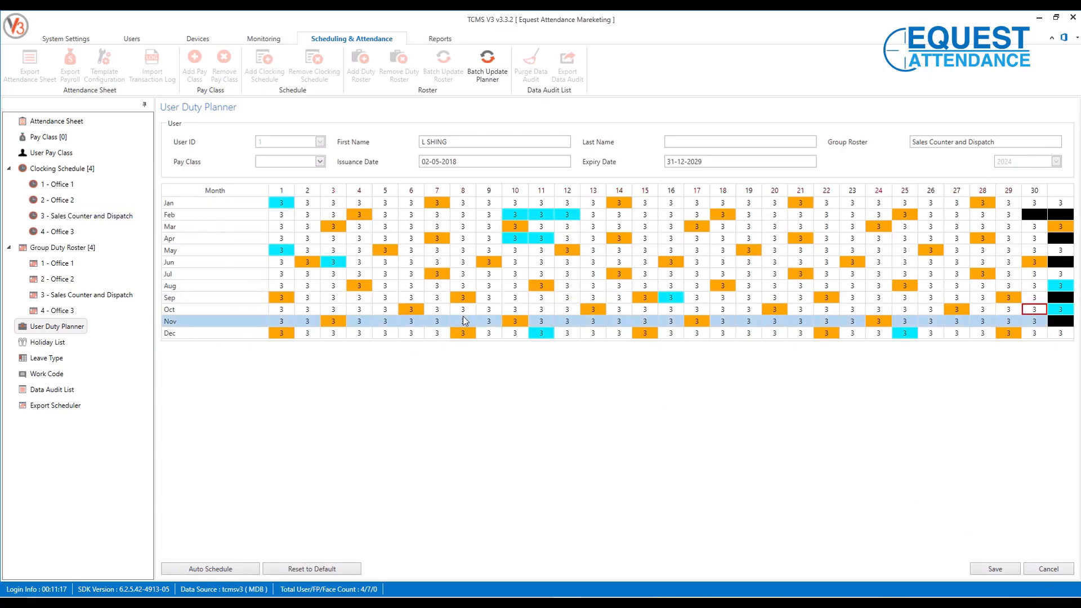
{"action": "left_click", "coordinate": [492, 311]}
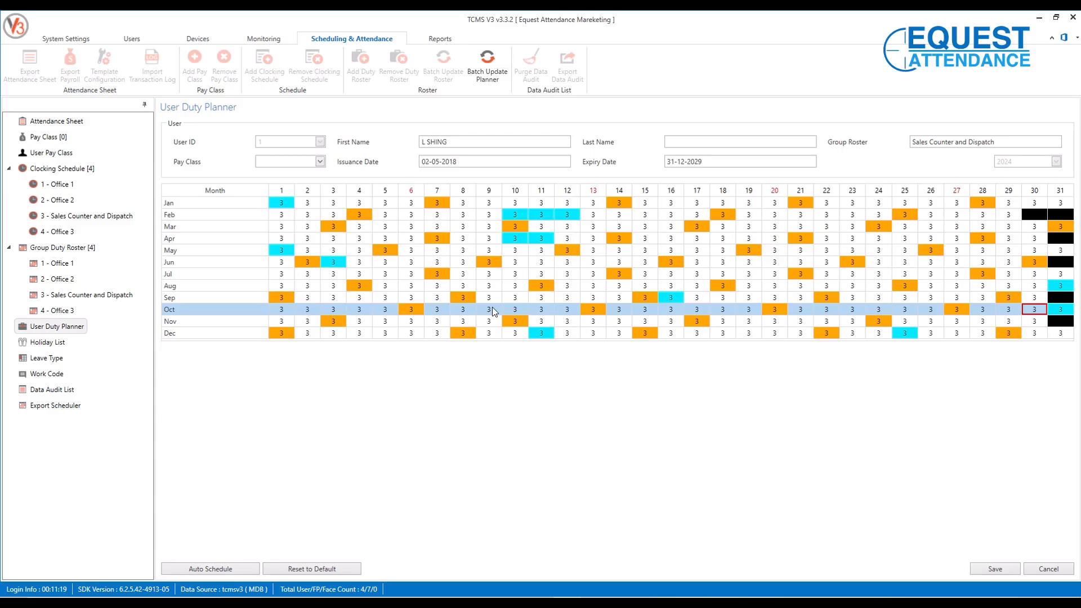
Step: Mark 9 October as a Restday and set it back to Workday
{"action": "right_click", "coordinate": [493, 311]}
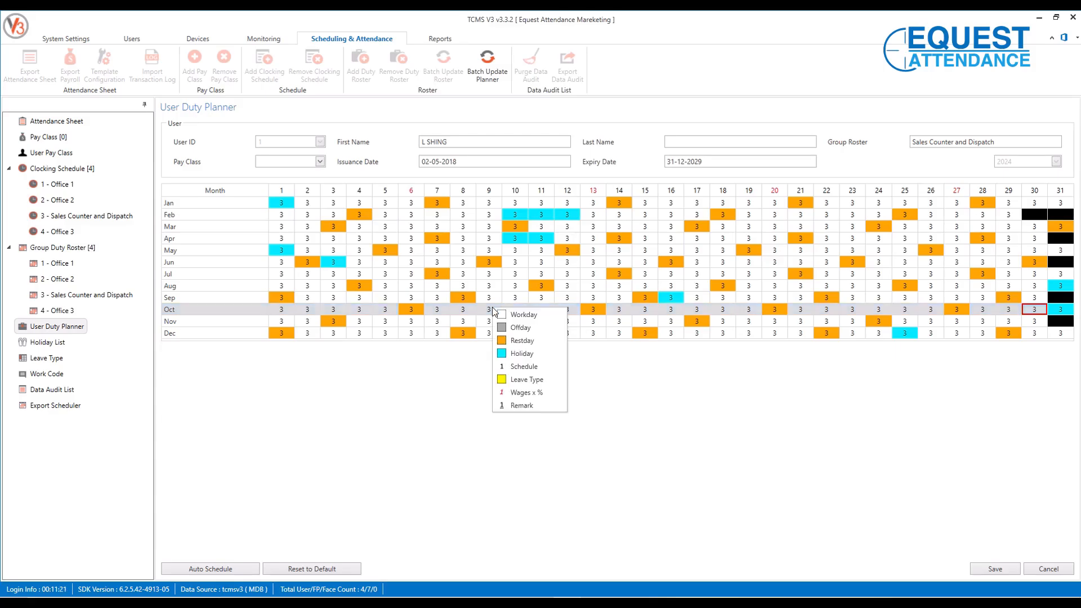
{"action": "left_click", "coordinate": [509, 341]}
{"action": "right_click", "coordinate": [495, 308]}
{"action": "left_click", "coordinate": [510, 316]}
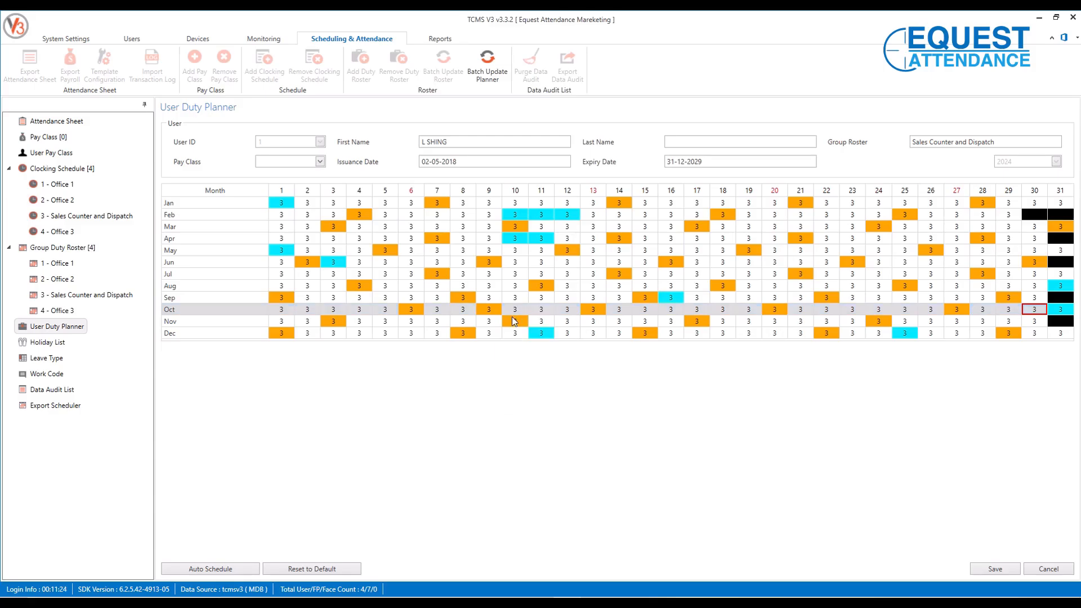
Step: Set 13 October to Workday and 11 October to Restday in the duty planner
{"action": "right_click", "coordinate": [604, 310]}
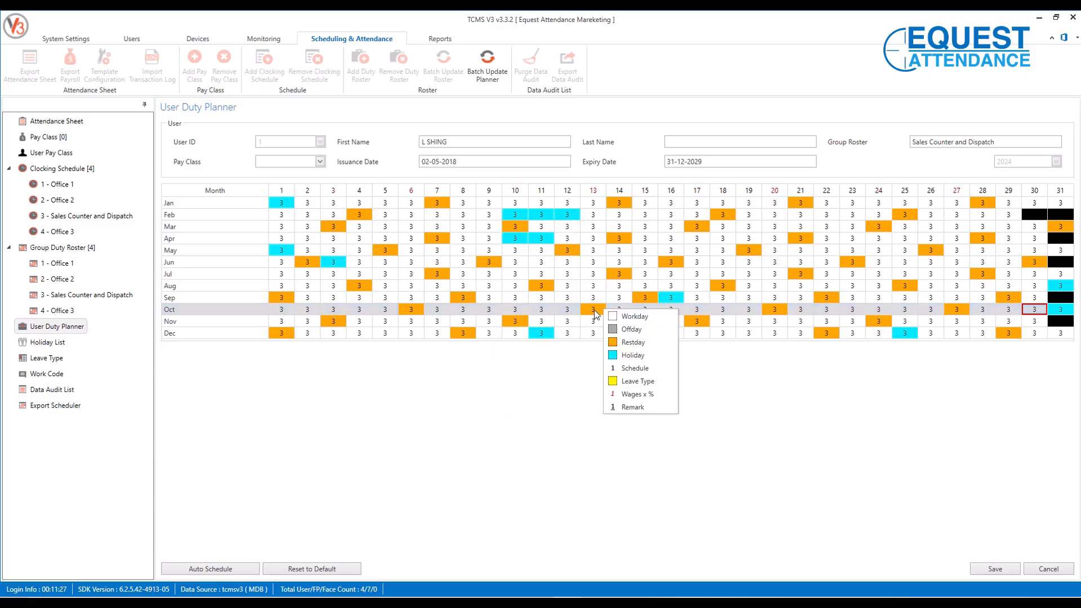
{"action": "left_click", "coordinate": [638, 319]}
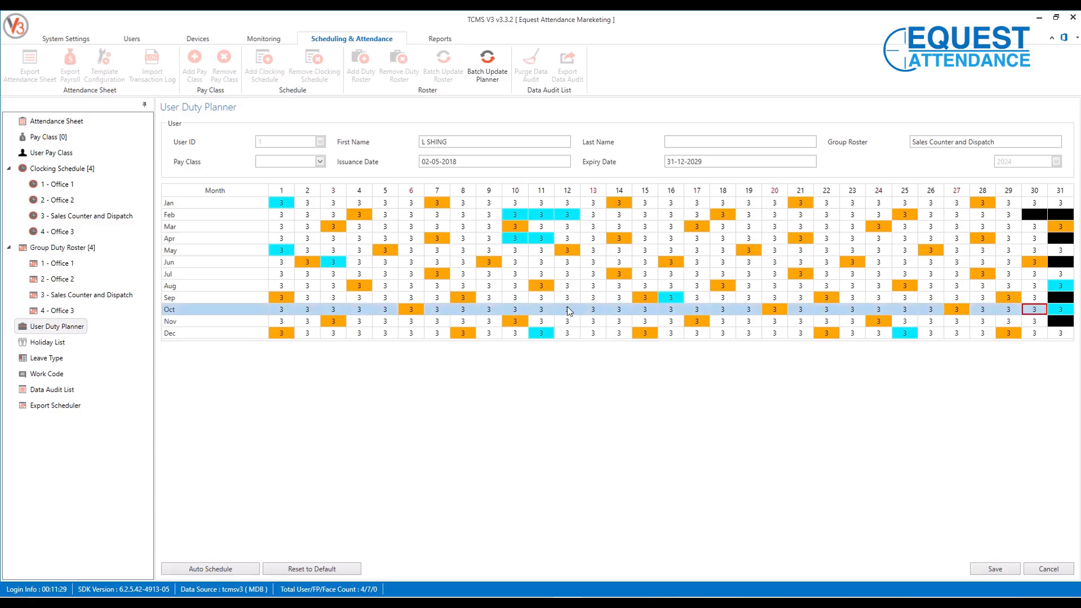
{"action": "right_click", "coordinate": [534, 308]}
{"action": "left_click", "coordinate": [559, 339]}
Step: Switch to Notepad and add the line "4. Select Day (Right Click). Select rest day"
{"action": "left_click", "coordinate": [400, 602]}
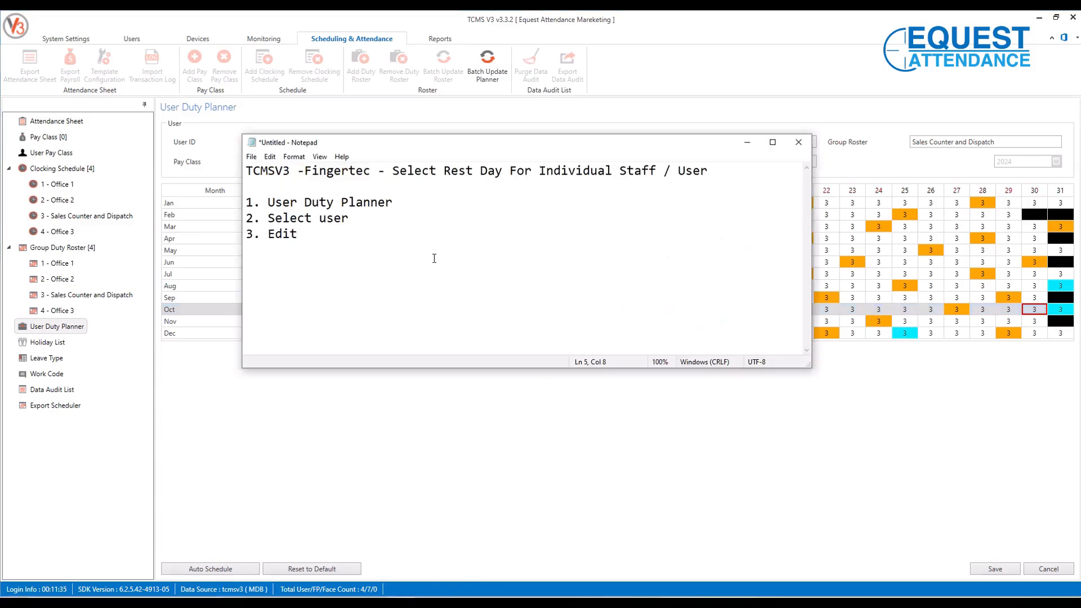
{"action": "type", "text": "4. Select Day (Right C"}
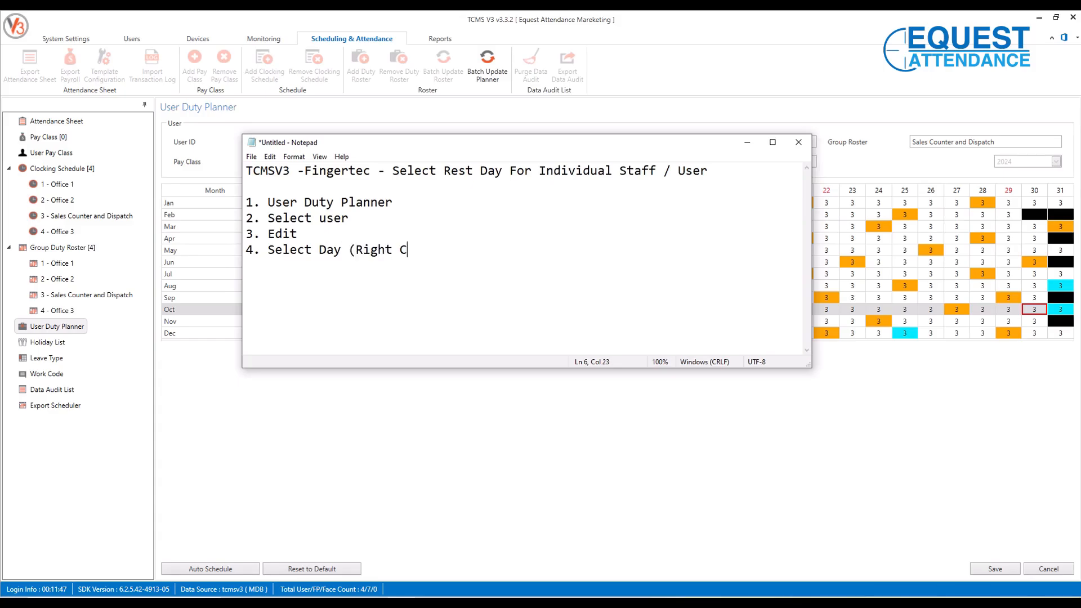
{"action": "type", "text": "lick ). Select restda"}
{"action": "key", "text": "BackSpace"}
{"action": "key", "text": "BackSpace"}
{"action": "type", "text": "day"}
{"action": "key", "text": "Return"}
{"action": "key", "text": "Return"}
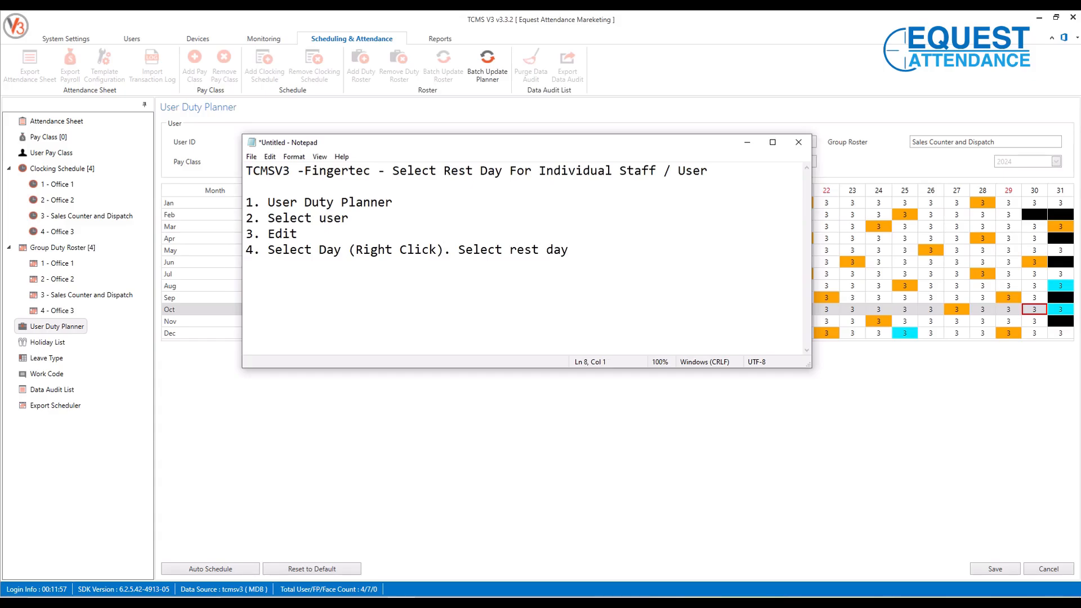
{"action": "left_click_drag", "start_coordinate": [399, 172], "coordinate": [709, 173]}
Step: Return to TCMS V3 and save the changes to the user's duty planner
{"action": "left_click", "coordinate": [557, 497]}
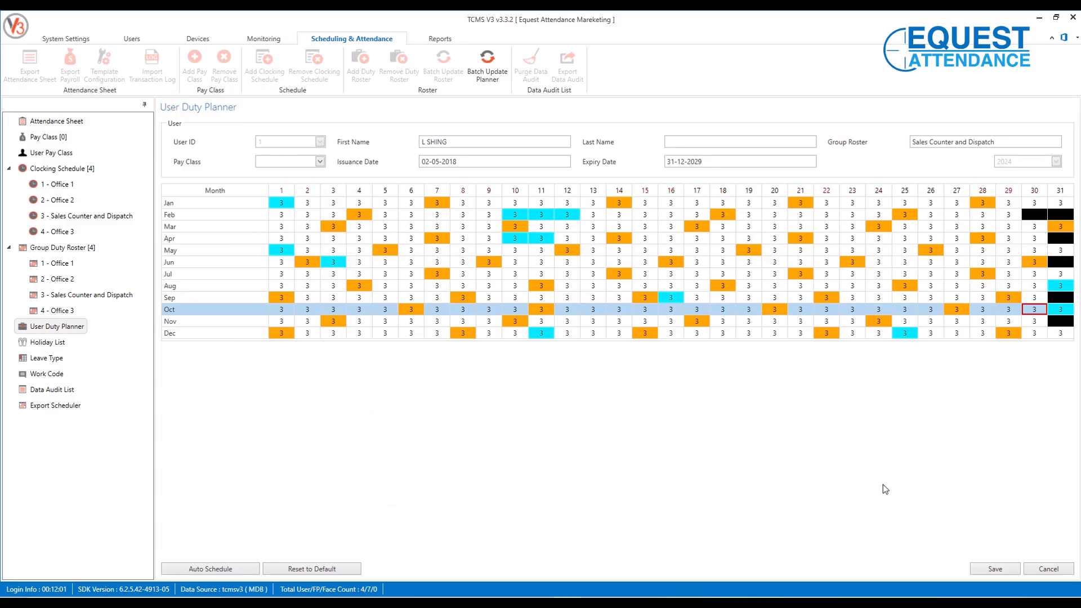
{"action": "left_click", "coordinate": [993, 569]}
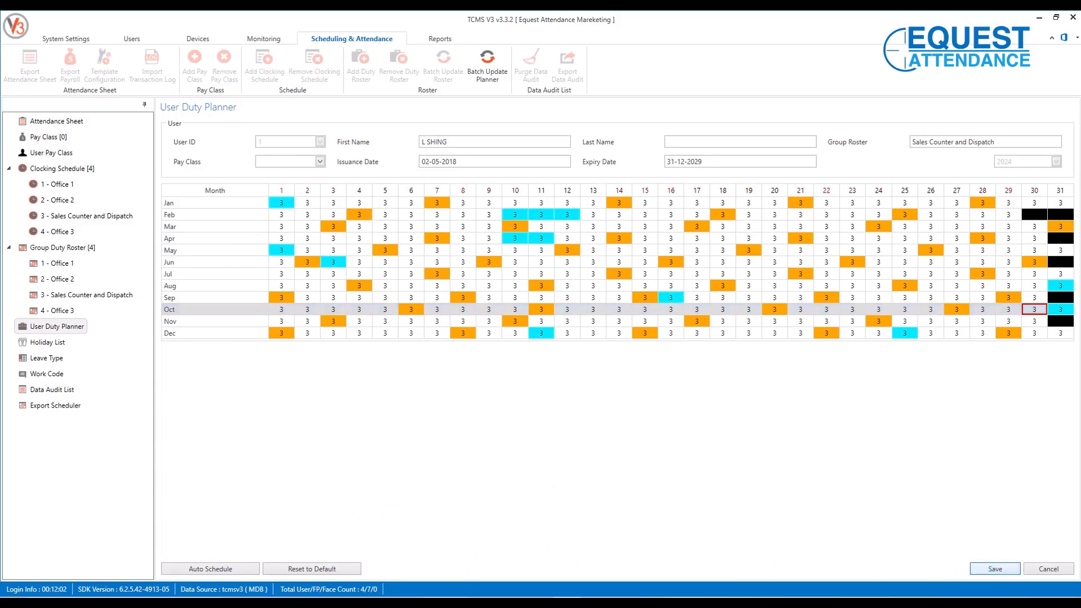
Step: Switch to Notepad and add the line "5. Save" after the fourth instruction
{"action": "key", "text": "alt+Tab"}
{"action": "left_click", "coordinate": [584, 256]}
{"action": "key", "text": "Return"}
{"action": "type", "text": "5. Save"}
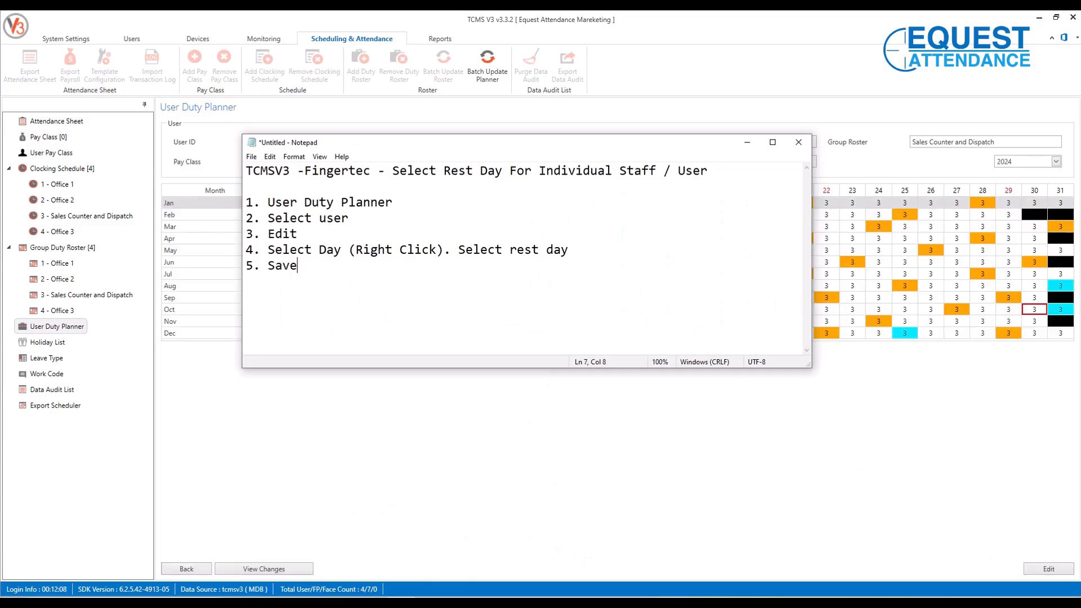
Step: Return to TCMS V3 and view the duty planners of user ID 4 and user ID 3
{"action": "left_click", "coordinate": [275, 420]}
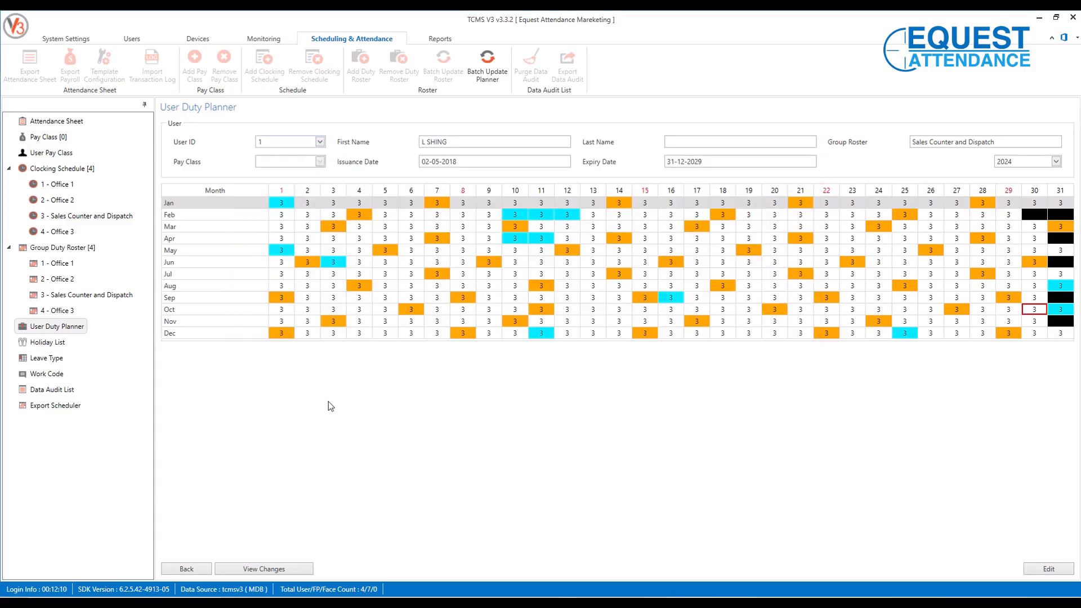
{"action": "left_click", "coordinate": [320, 142]}
{"action": "left_click", "coordinate": [303, 183]}
{"action": "left_click", "coordinate": [320, 141]}
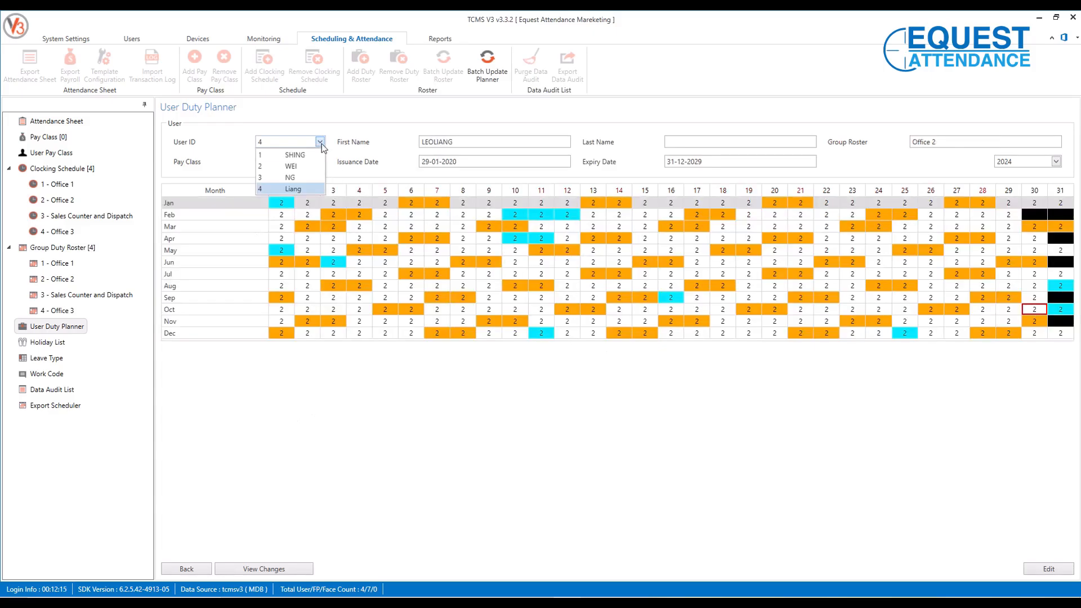
{"action": "left_click", "coordinate": [306, 176]}
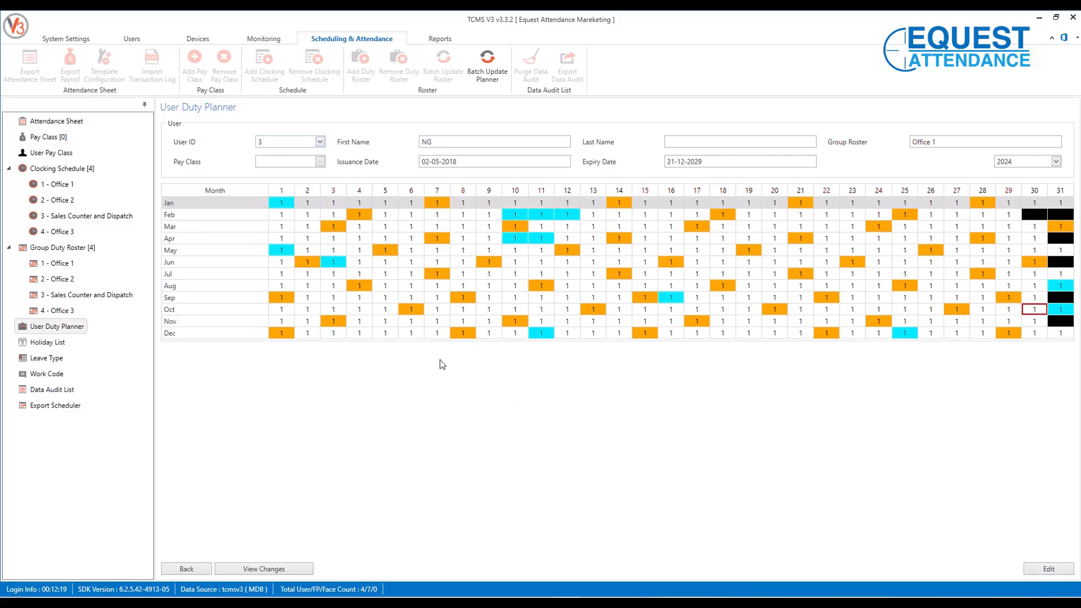
Step: Switch to Notepad and put a space between "TCMS" and "V3" in the title line
{"action": "left_click", "coordinate": [568, 602]}
{"action": "key", "text": "Return"}
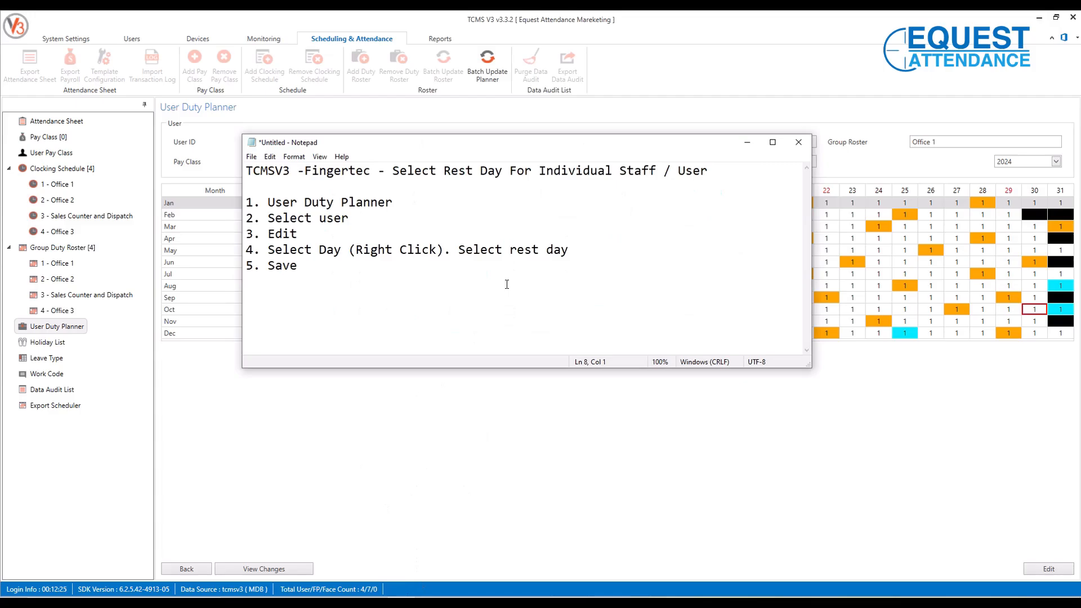
{"action": "left_click", "coordinate": [276, 171]}
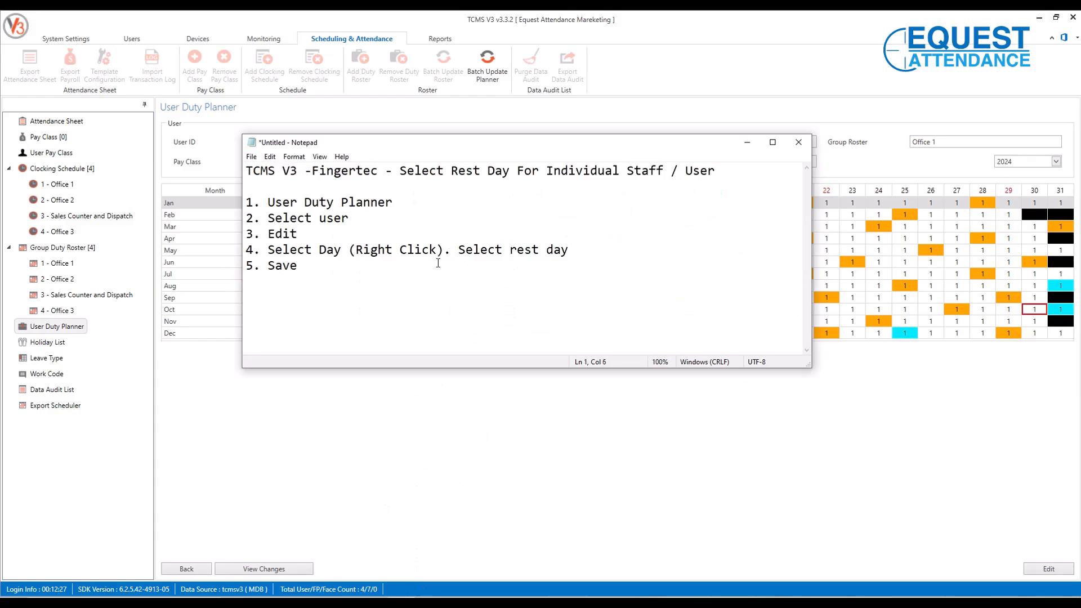